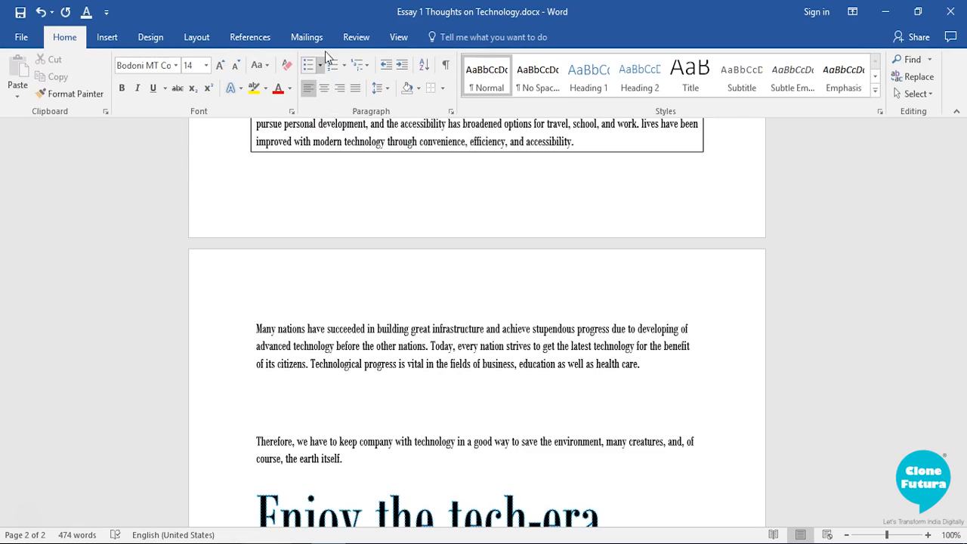
# - Start an arrow-bulleted list below the "Many nations" paragraph with the items Laptops and Mobiles
pyautogui.click(320, 66)
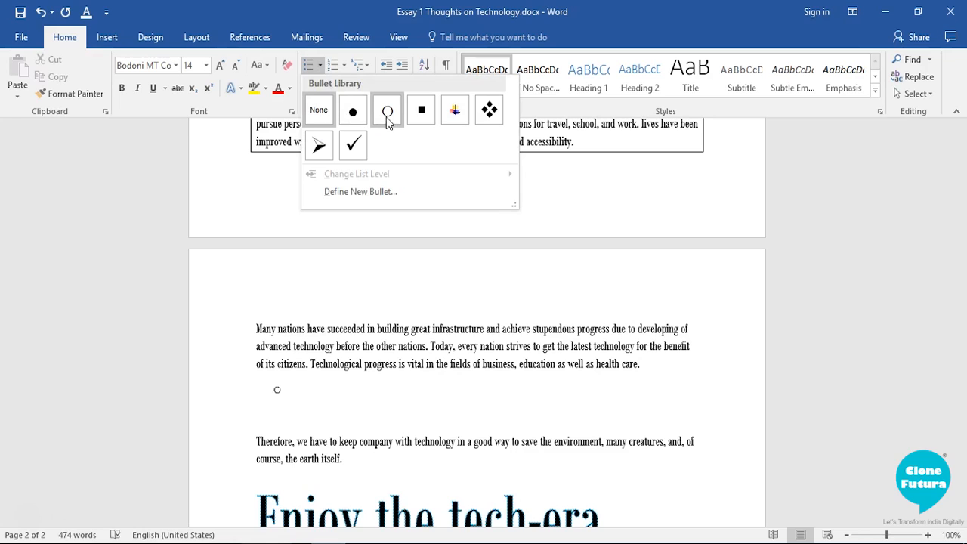
pyautogui.click(327, 152)
pyautogui.write('Laptops')
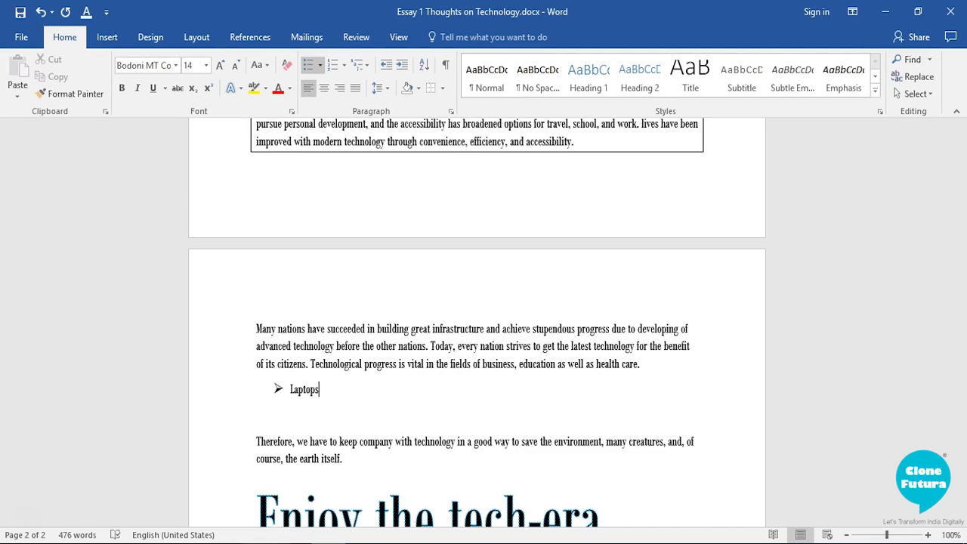
pyautogui.press('Return')
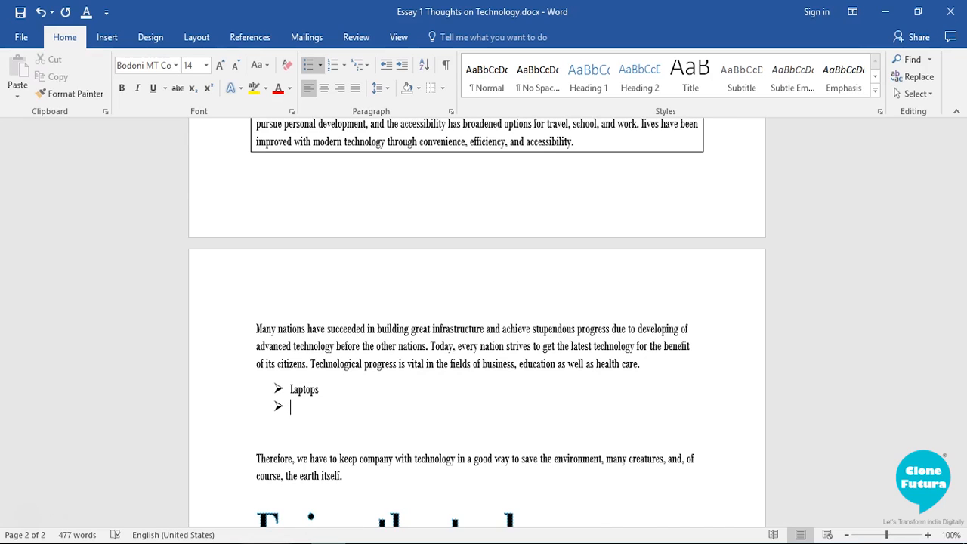
pyautogui.write('Mobiles')
pyautogui.press('Return')
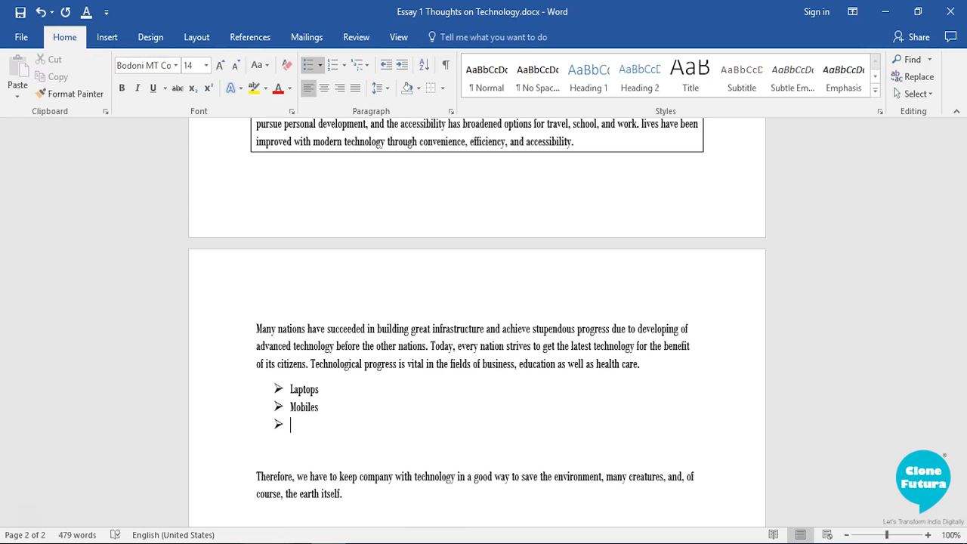
# - Add Smart watches and Tablets as further items and end the bulleted list
pyautogui.write('Smart waj')
pyautogui.press('BackSpace')
pyautogui.press('BackSpace')
pyautogui.write('atches')
pyautogui.press('Return')
pyautogui.write('Tablets')
pyautogui.press('Return')
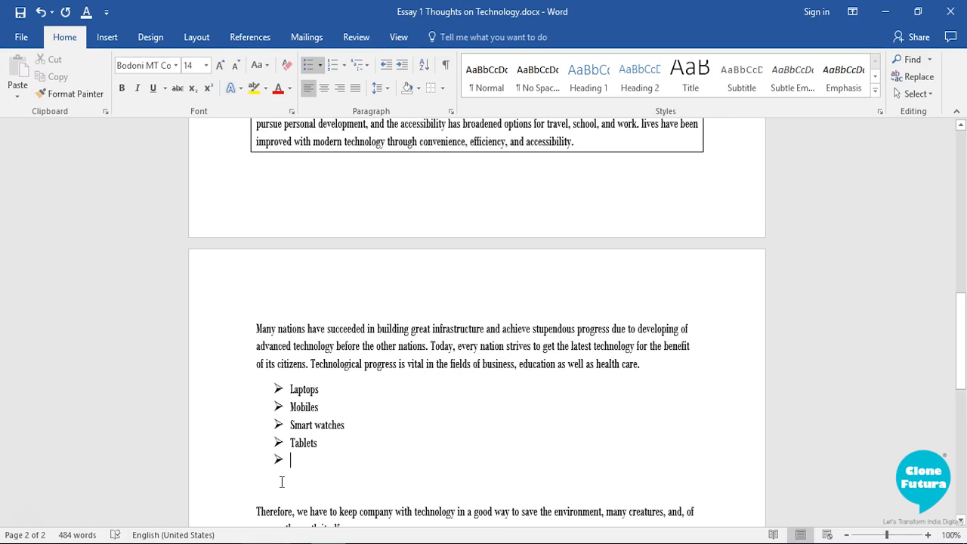
pyautogui.press('Return')
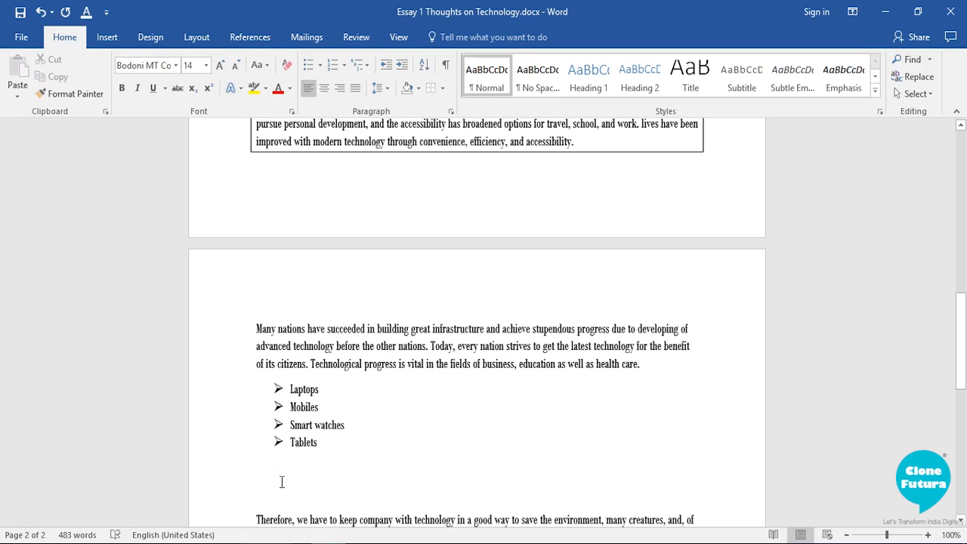
# - Convert the device list from arrow bullets to the 1. 2. 3. numbering format
pyautogui.click(302, 408)
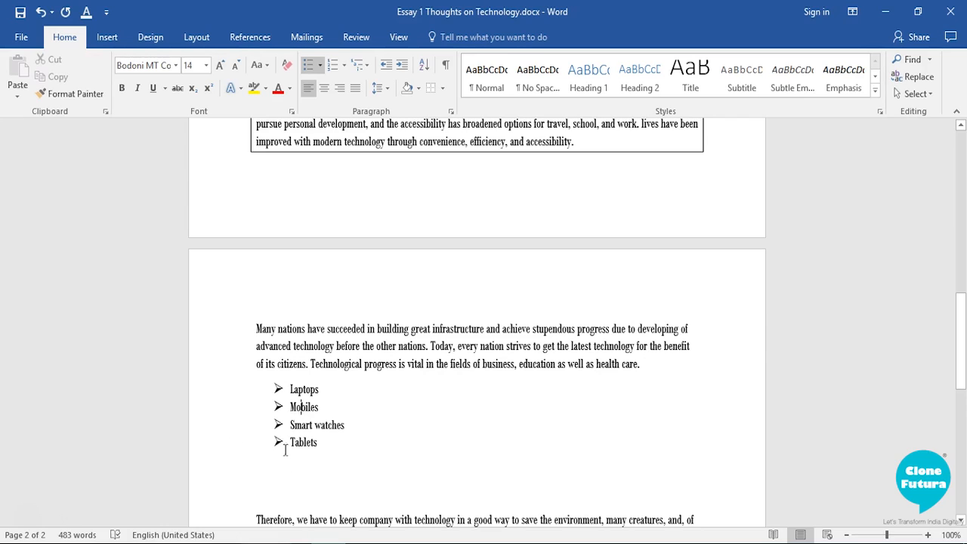
pyautogui.click(321, 66)
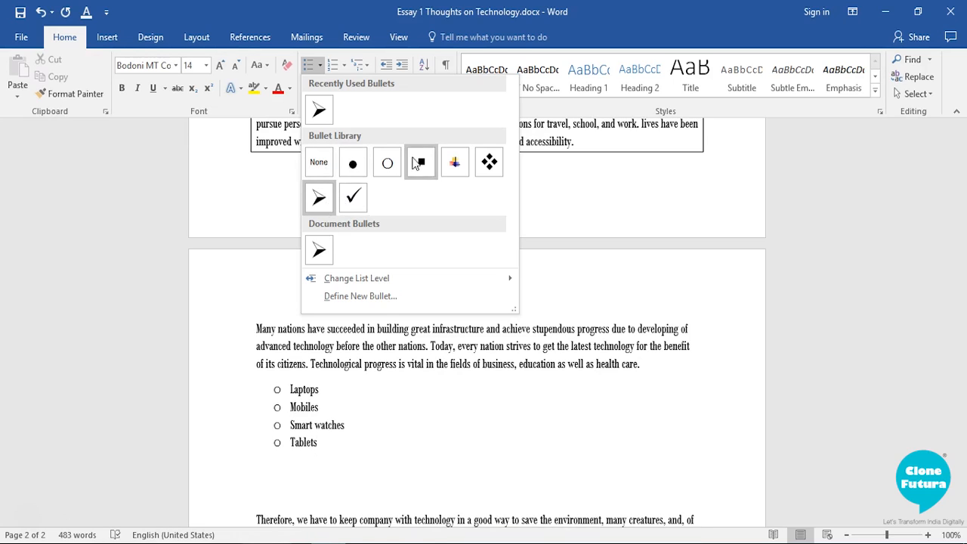
pyautogui.click(344, 66)
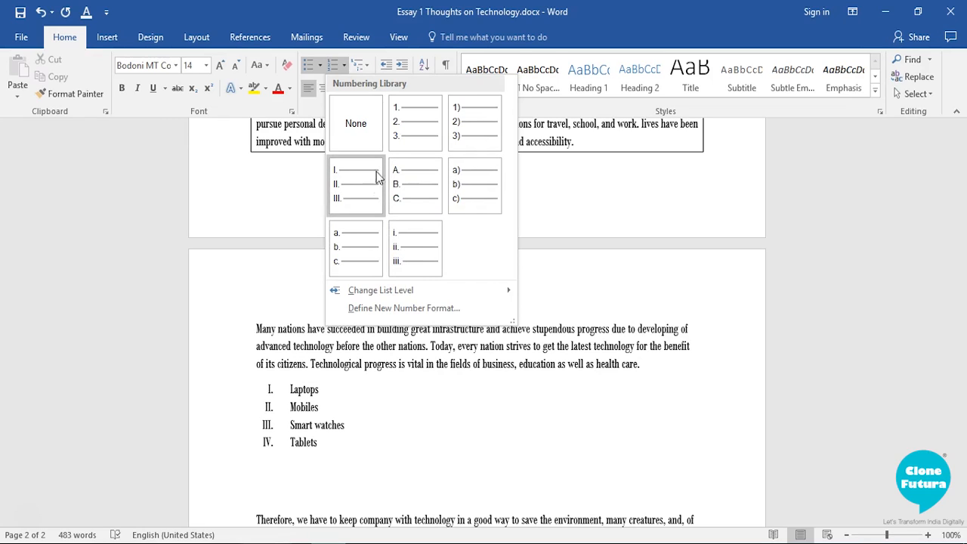
pyautogui.click(393, 129)
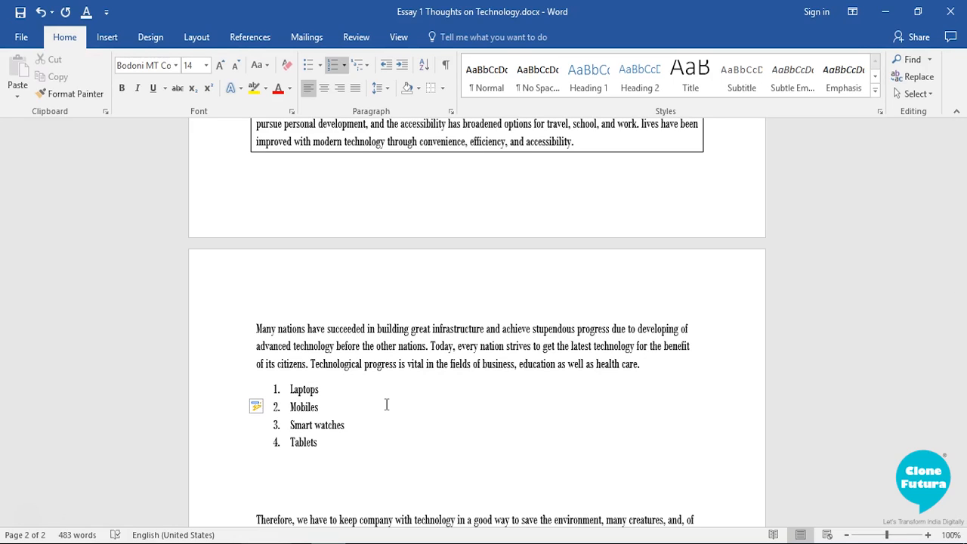
# - Create a second list below the numbered one with solid round bullets and the items Music and Reading
pyautogui.click(322, 477)
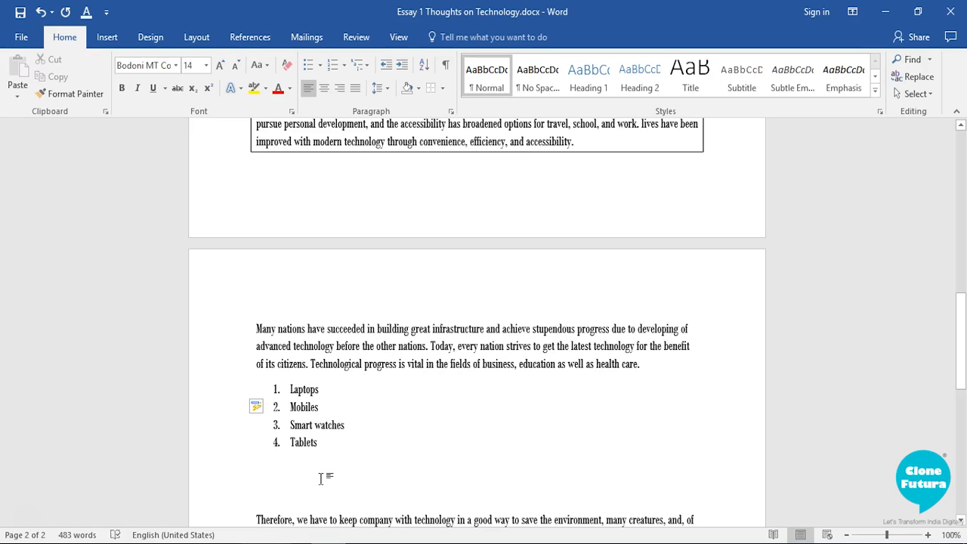
pyautogui.press('Return')
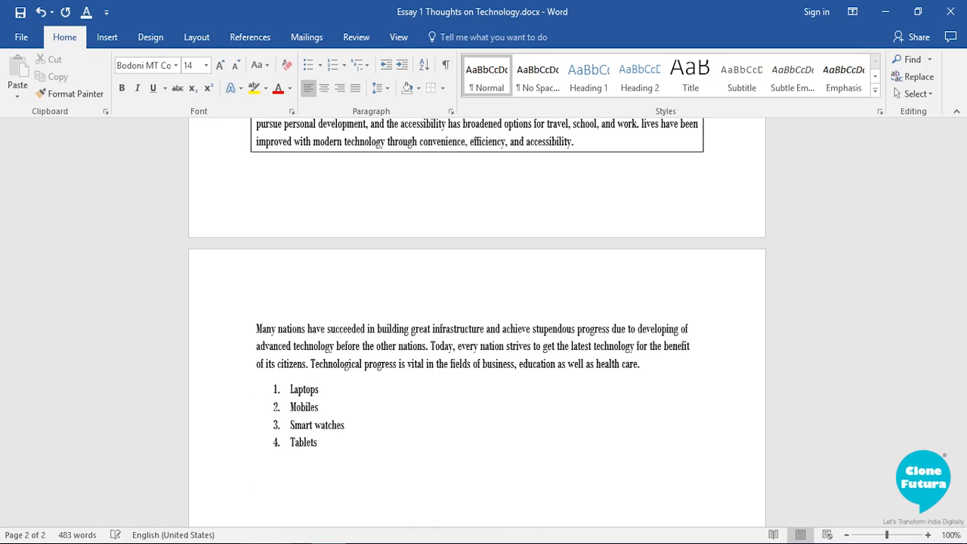
pyautogui.write('Music')
pyautogui.press('Return')
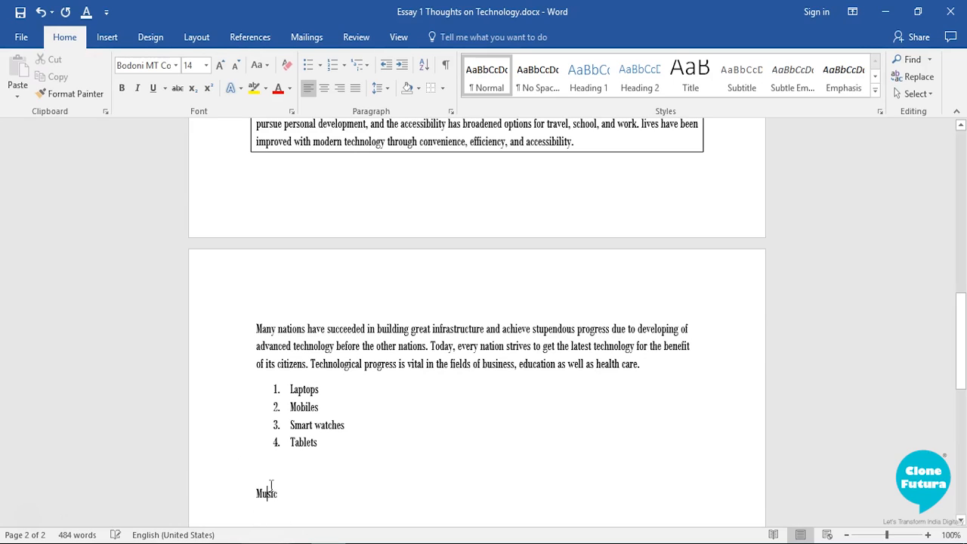
pyautogui.click(323, 67)
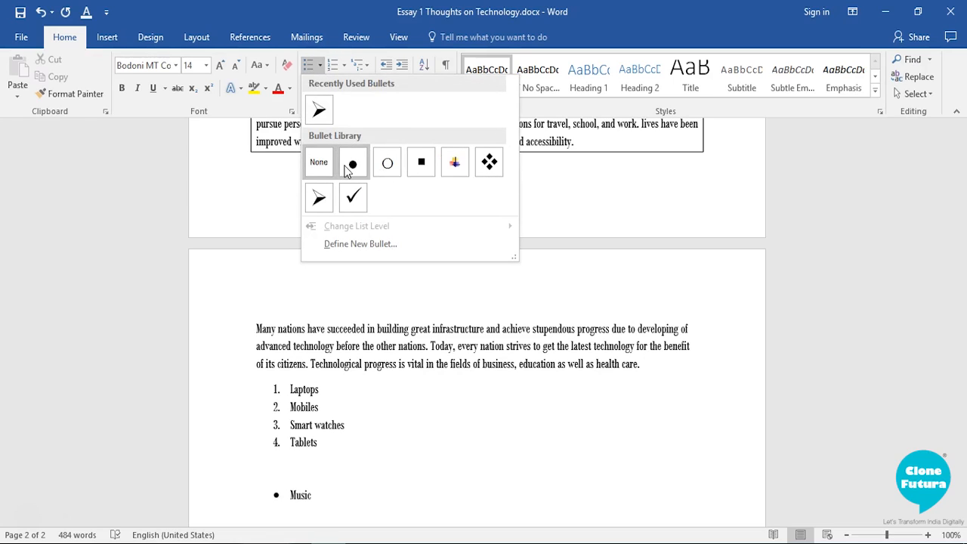
pyautogui.click(349, 166)
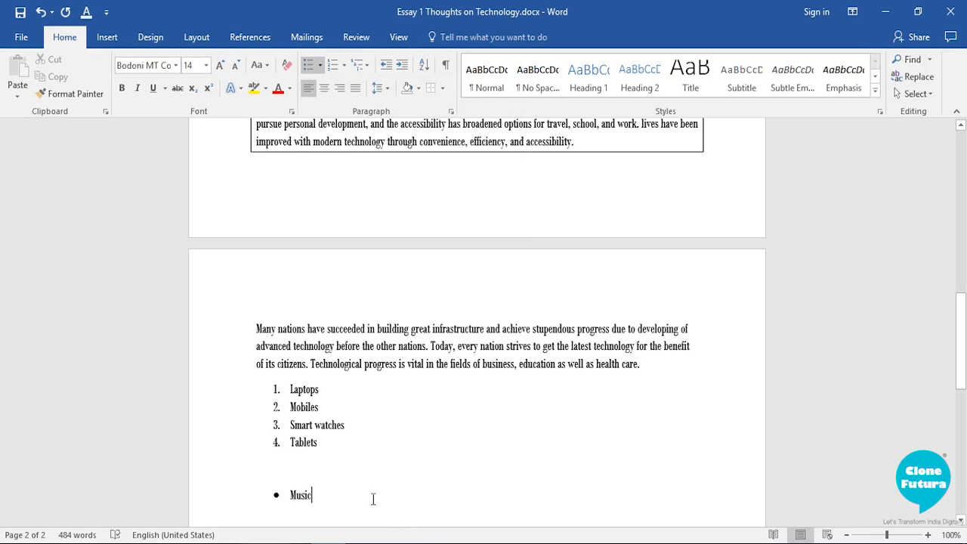
pyautogui.press('Return')
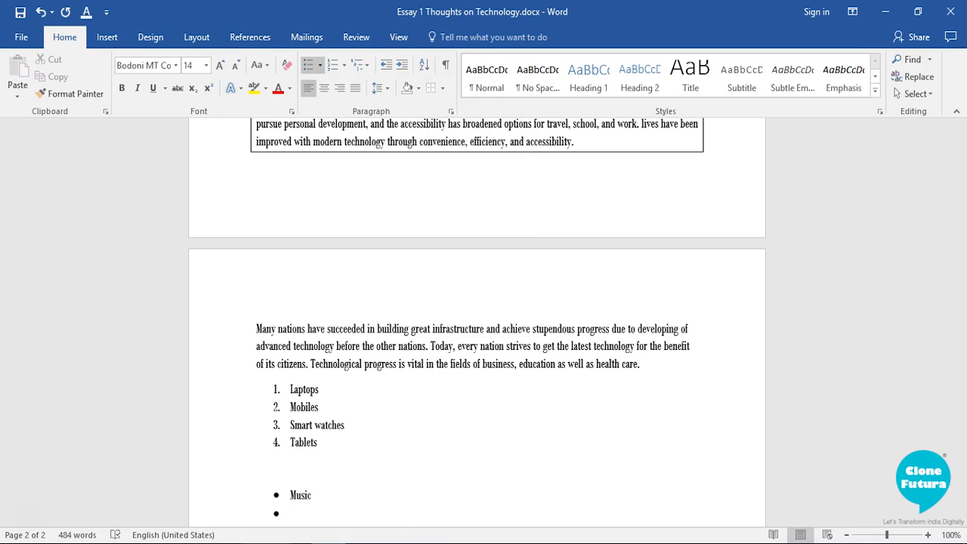
pyautogui.write('Reading')
pyautogui.press('Return')
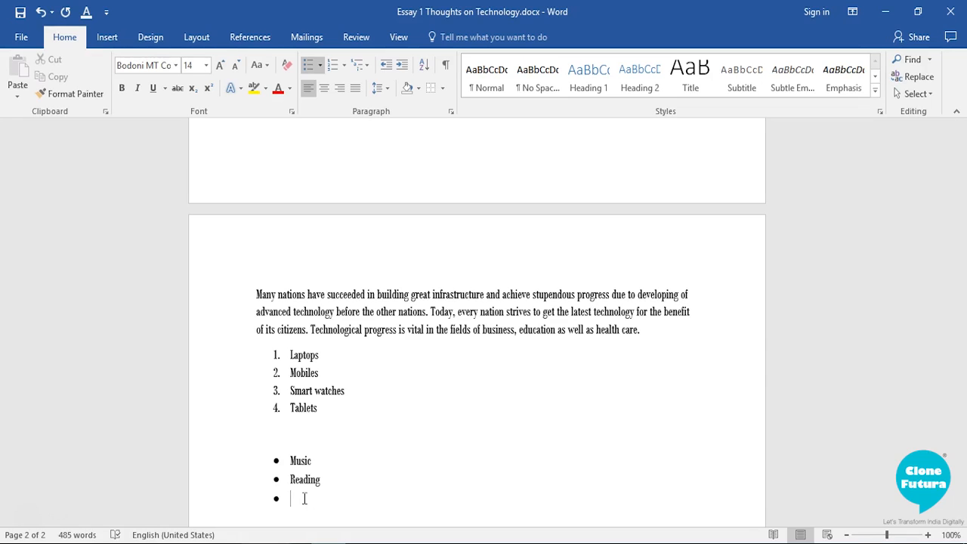
# - Add Fiction and Non Fiction as second-level bullets under Reading
pyautogui.press('Tab')
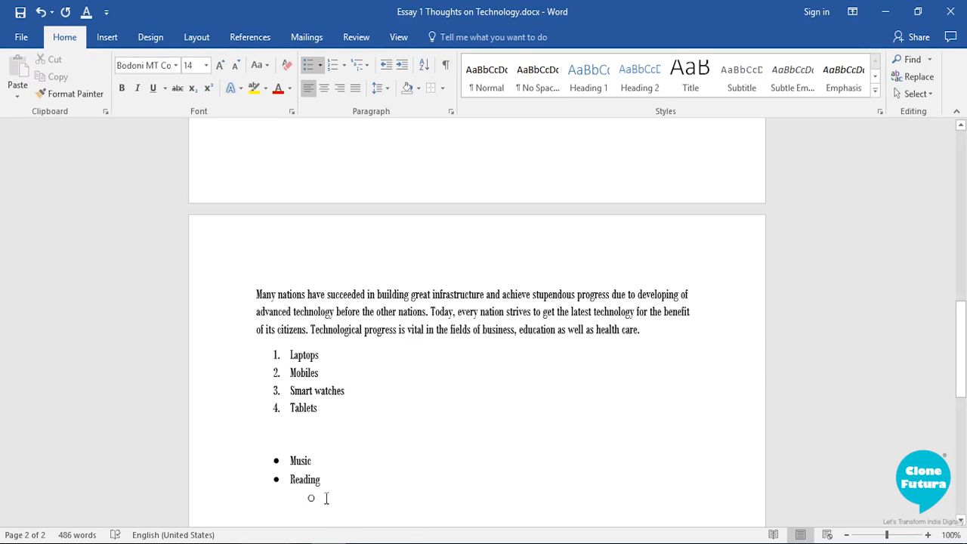
pyautogui.moveTo(281, 485); pyautogui.dragTo(322, 492)
pyautogui.click(320, 500)
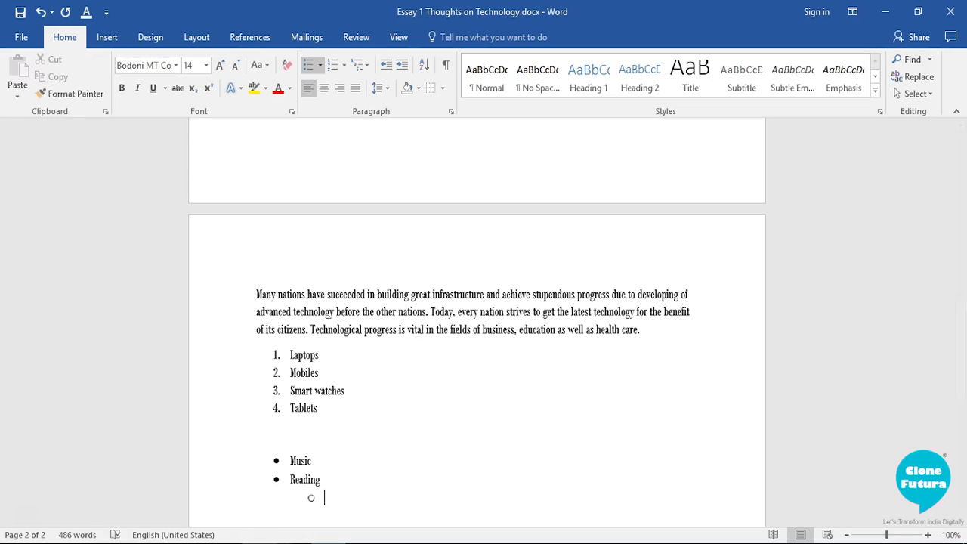
pyautogui.write('Fiction')
pyautogui.press('Return')
pyautogui.scroll(-2, 369, 497)
pyautogui.write('No')
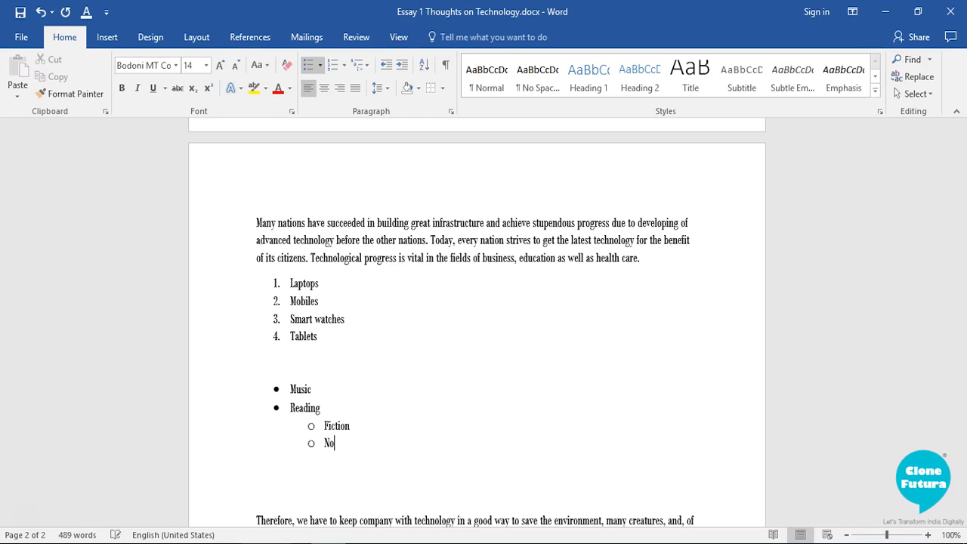
pyautogui.write('n Fictio')
pyautogui.write('n')
pyautogui.press('Return')
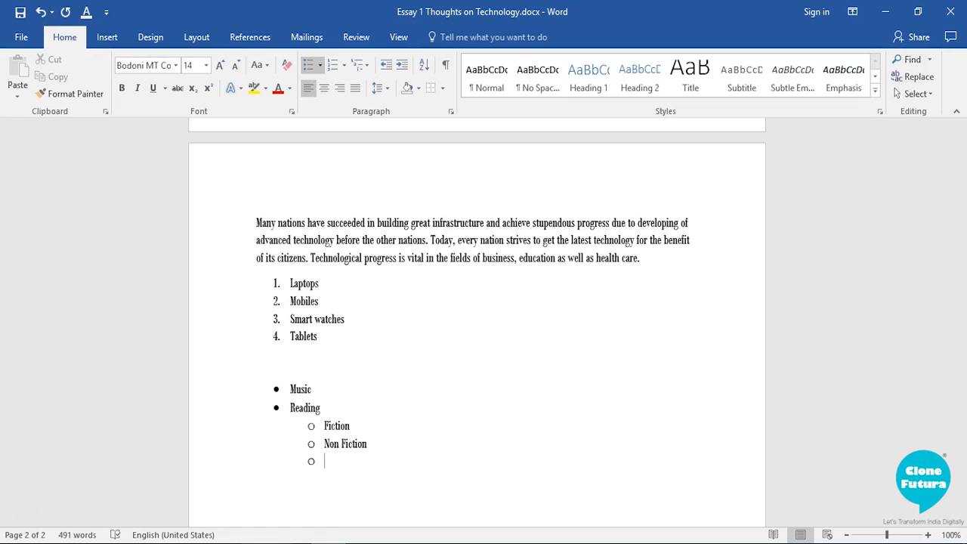
# - Add Auto Biography as a third-level bullet under Non Fiction and end the list
pyautogui.press('Tab')
pyautogui.write('Auto Biography')
pyautogui.press('Return')
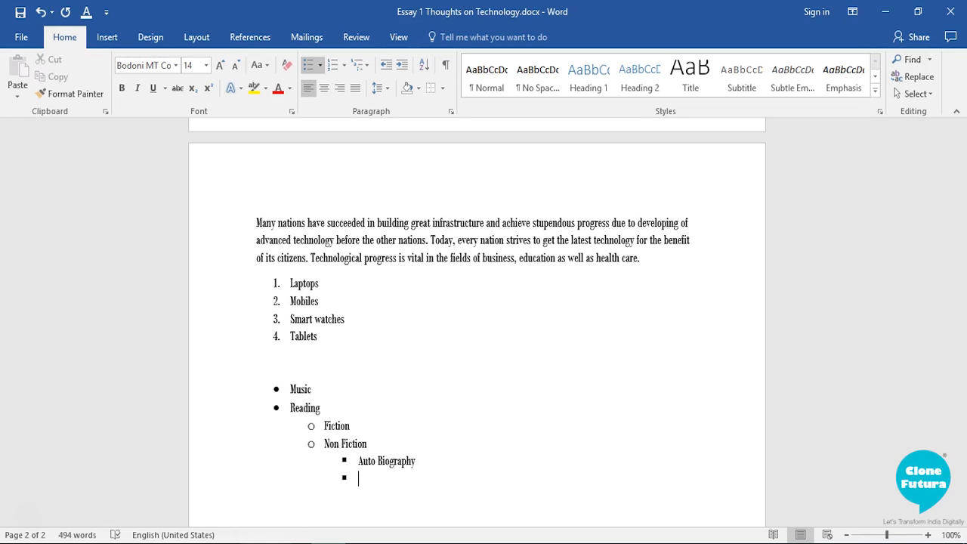
pyautogui.hotkey('shift', 'Tab')
pyautogui.hotkey('shift', 'Tab')
pyautogui.press('Return')
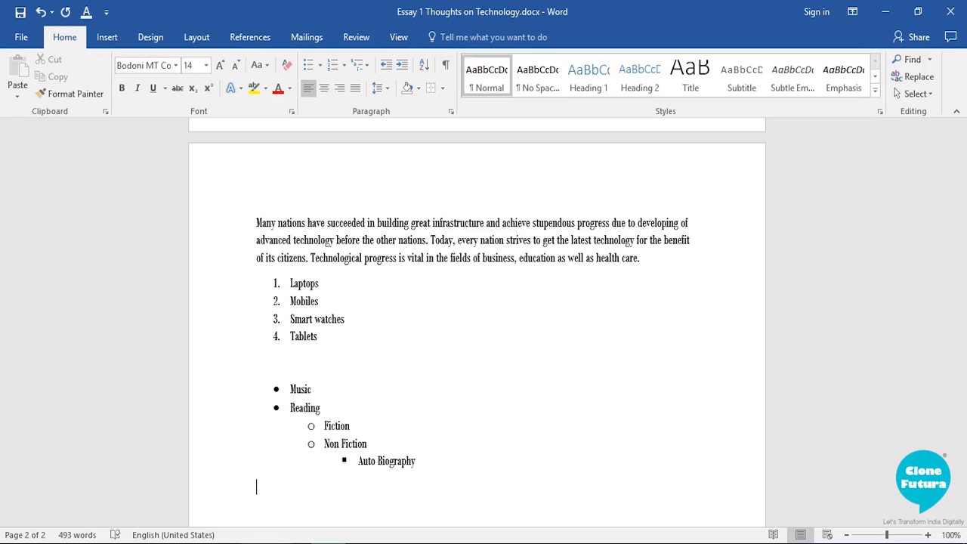
pyautogui.scroll(-3, 333, 453)
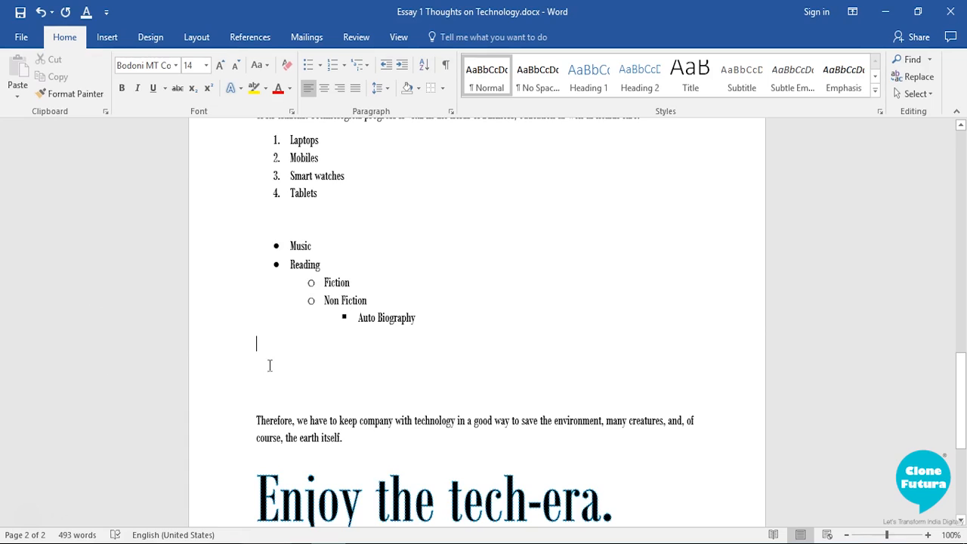
pyautogui.scroll(1, 326, 276)
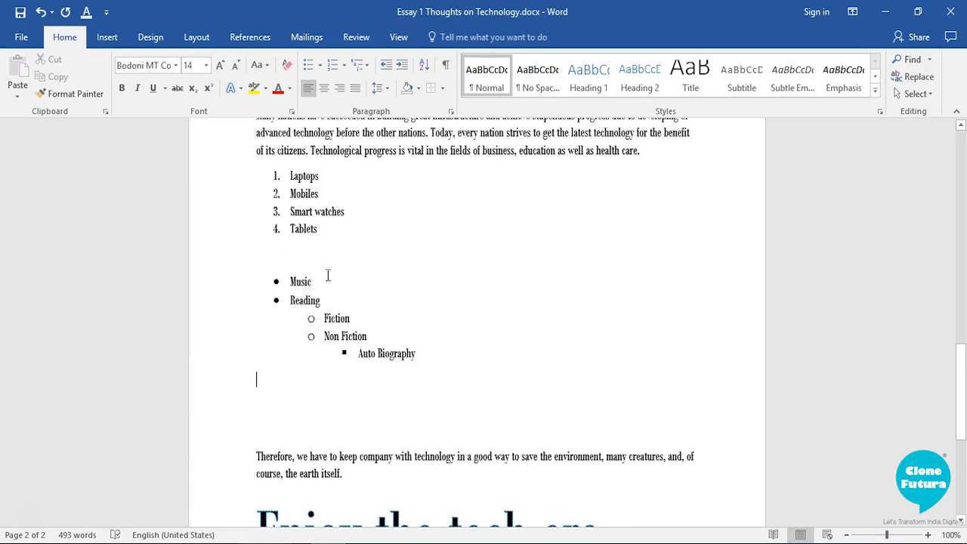